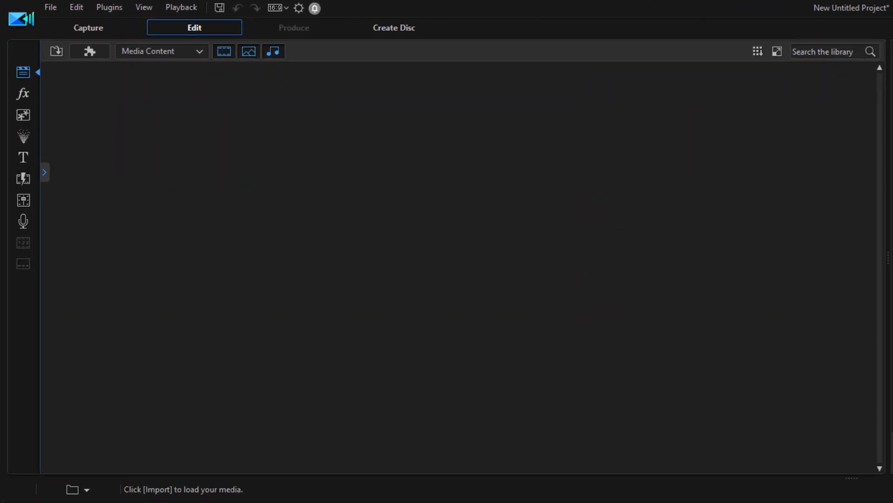
# Step: Browse File Explorer to G:\Videos\CyberLink\PowerDirector 18\Basic Editing
pyautogui.click(49, 7)
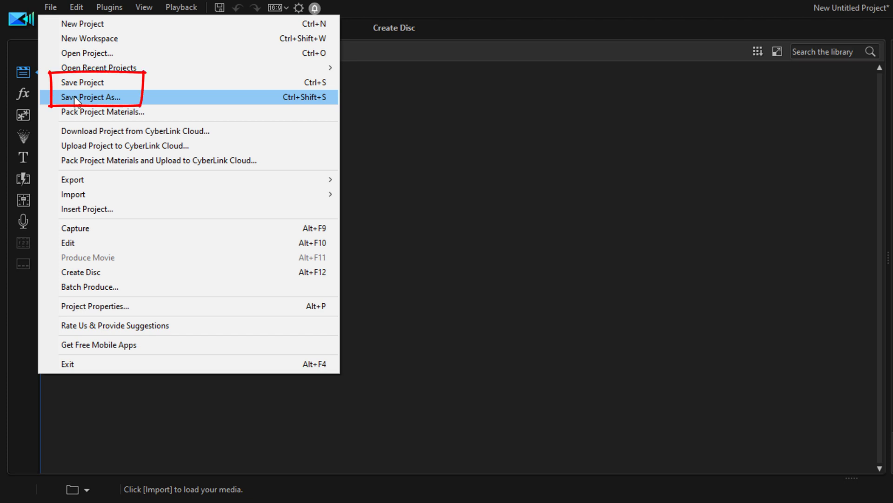
pyautogui.click(461, 232)
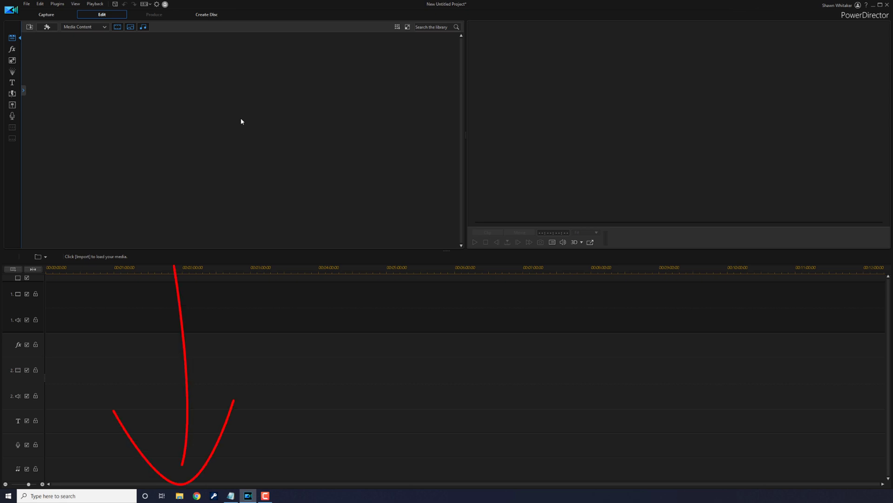
pyautogui.click(181, 497)
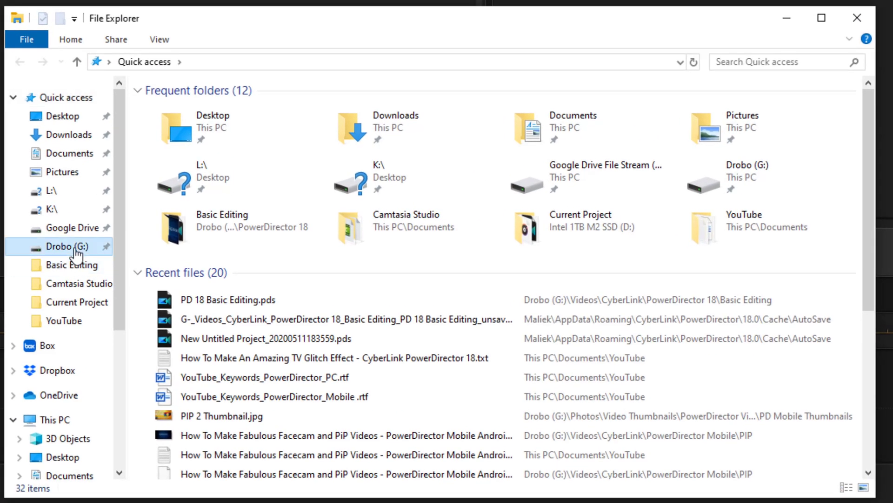
pyautogui.click(72, 246)
pyautogui.doubleClick(166, 203)
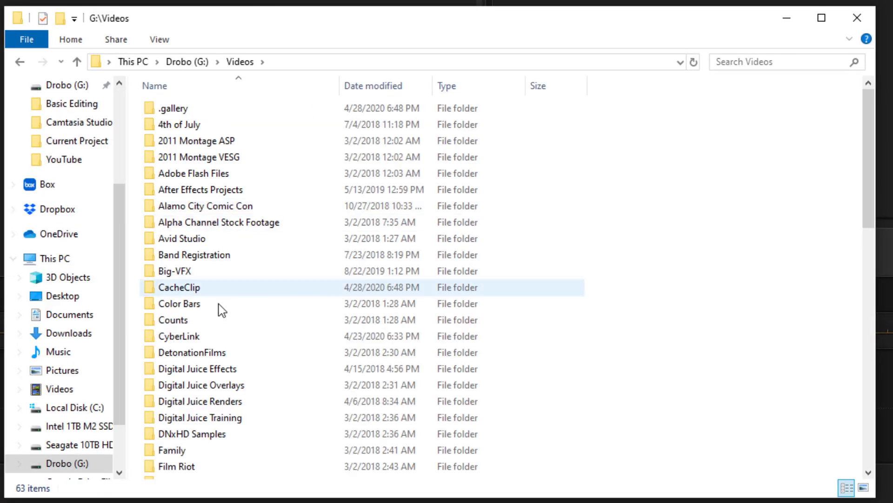
pyautogui.doubleClick(206, 336)
pyautogui.doubleClick(210, 352)
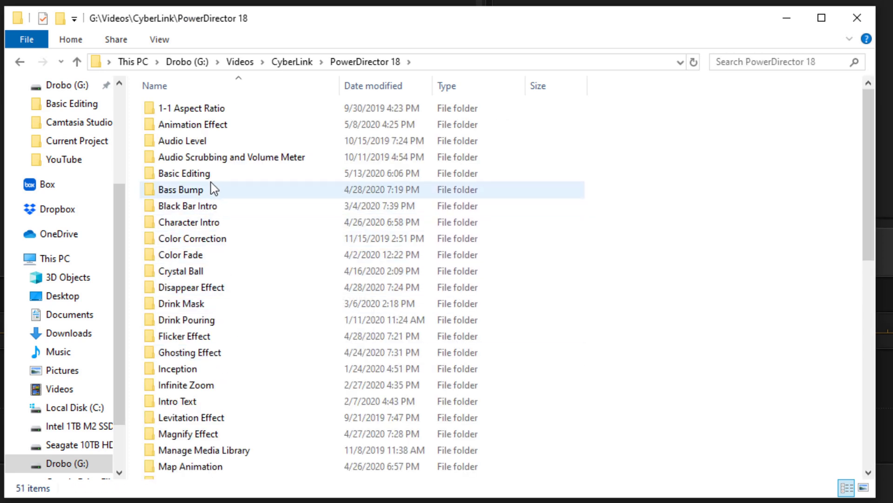
pyautogui.doubleClick(211, 176)
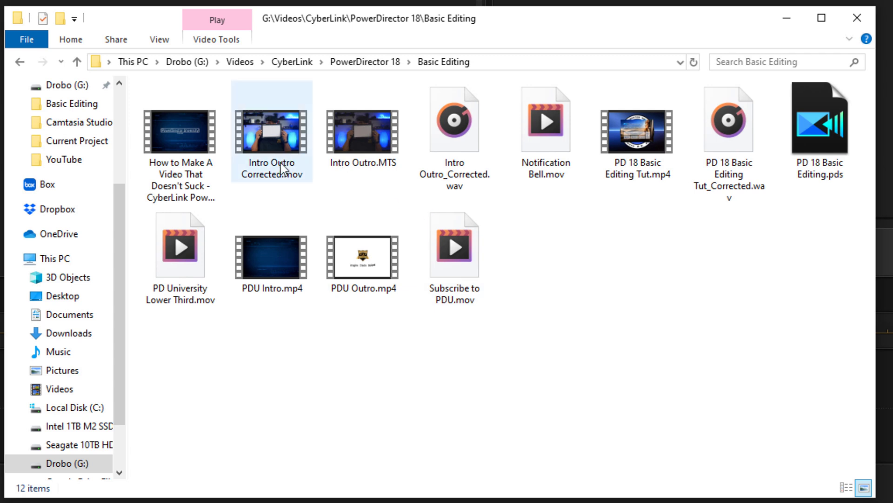
# Step: Add a 1 to Intro Outro Corrected.mov, making it Intro Outro Corrected1.mov
pyautogui.rightClick(277, 147)
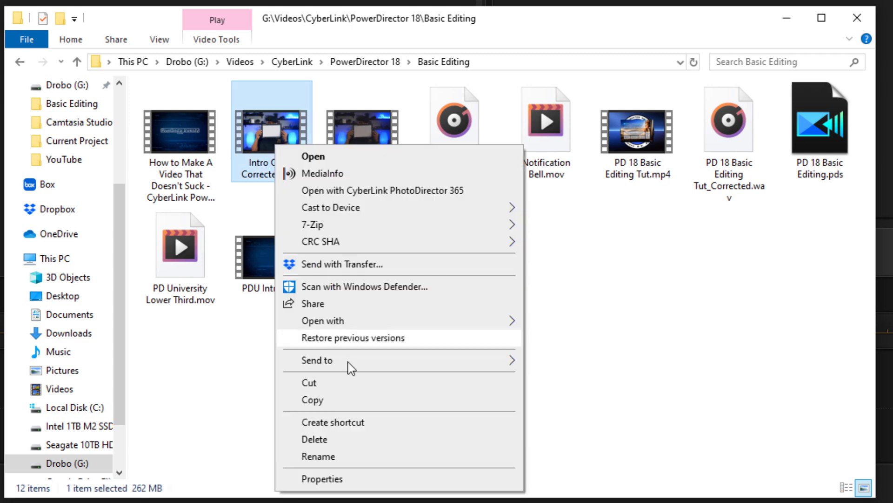
pyautogui.click(327, 456)
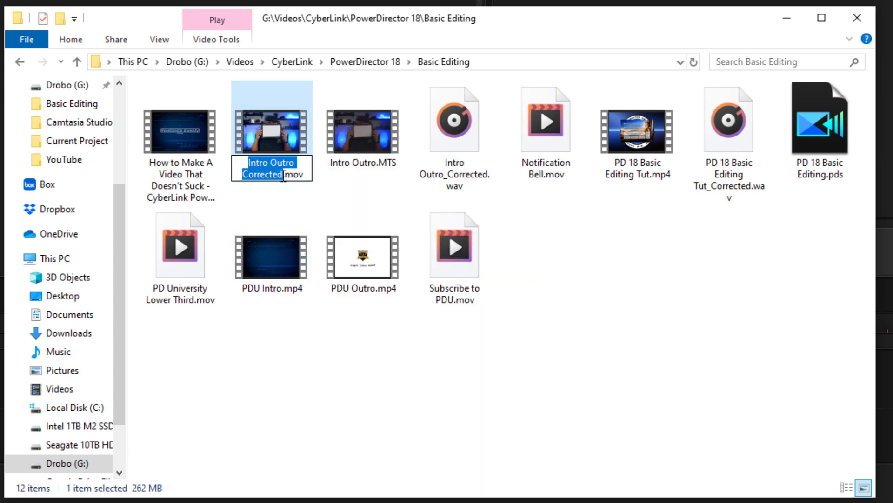
pyautogui.click(283, 174)
pyautogui.write('1')
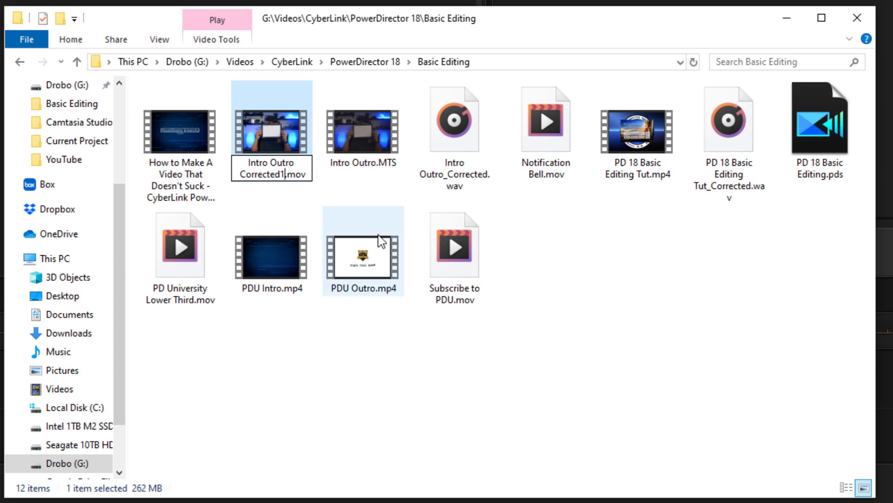
pyautogui.click(589, 300)
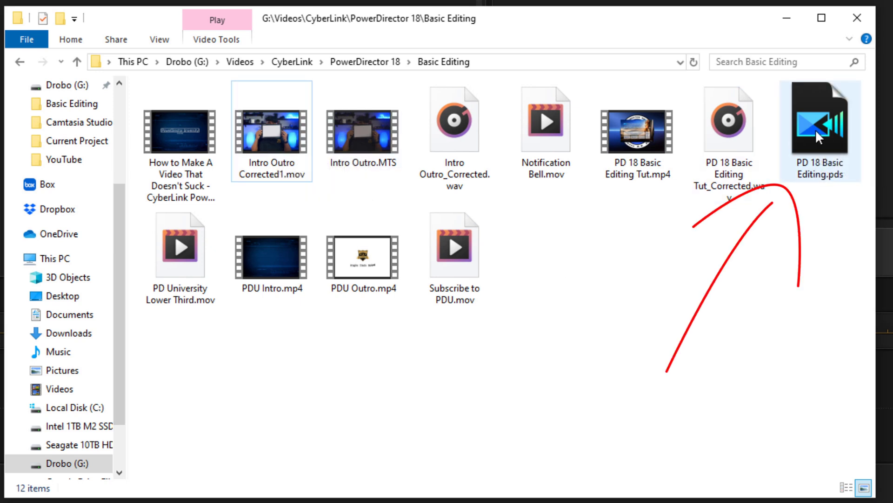
pyautogui.moveTo(815, 130)
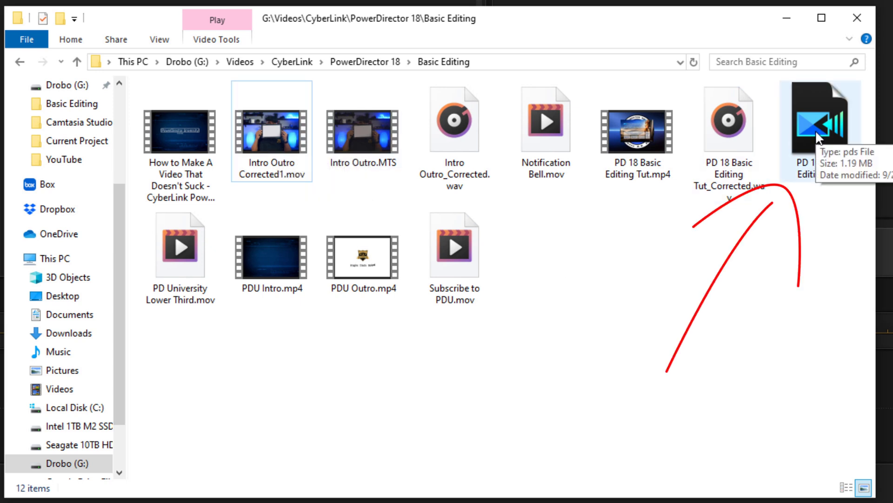
# Step: Open PD 18 Basic Editing.pds and decline saving the untitled project
pyautogui.doubleClick(815, 130)
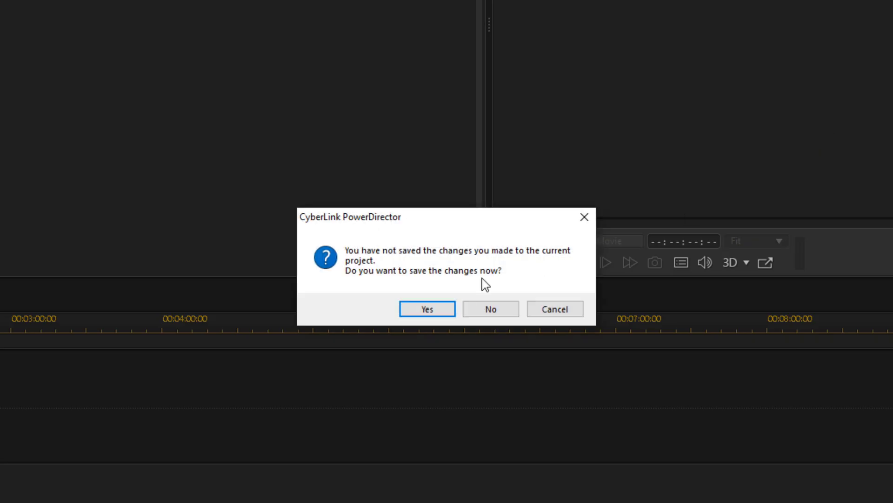
pyautogui.click(493, 310)
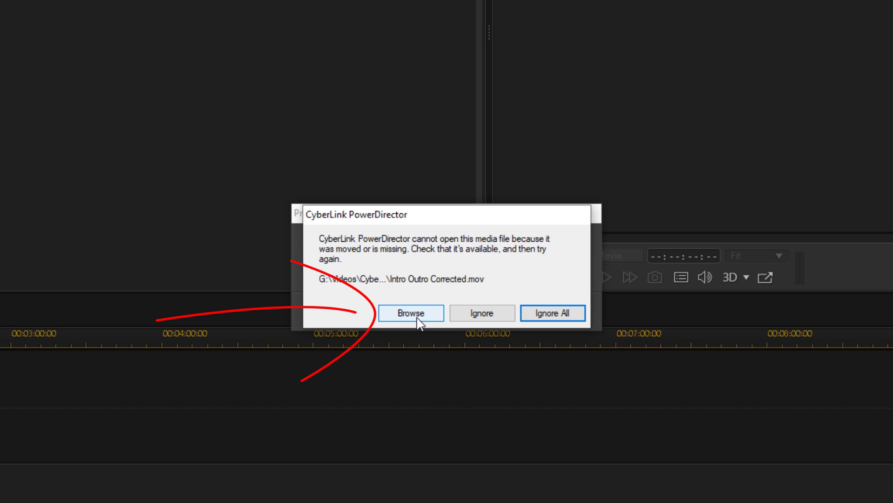
# Step: Browse for the missing clip and relink it to Intro Outro Corrected1.mov
pyautogui.click(417, 319)
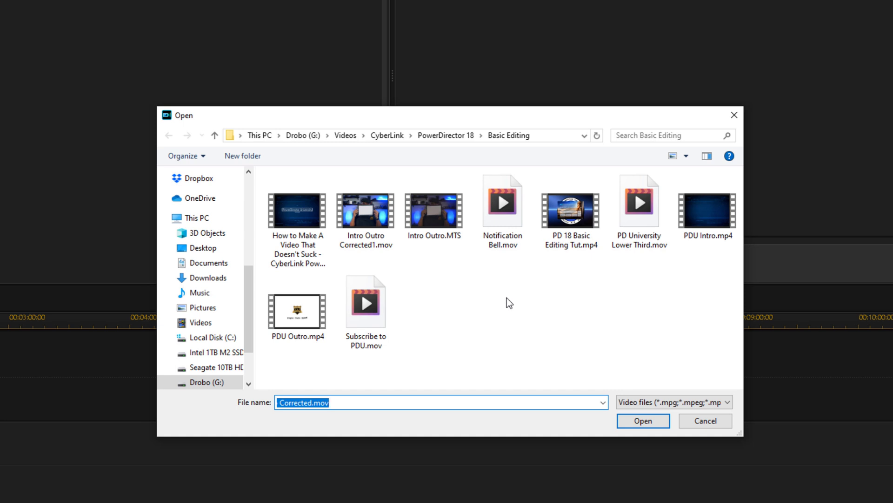
pyautogui.click(370, 220)
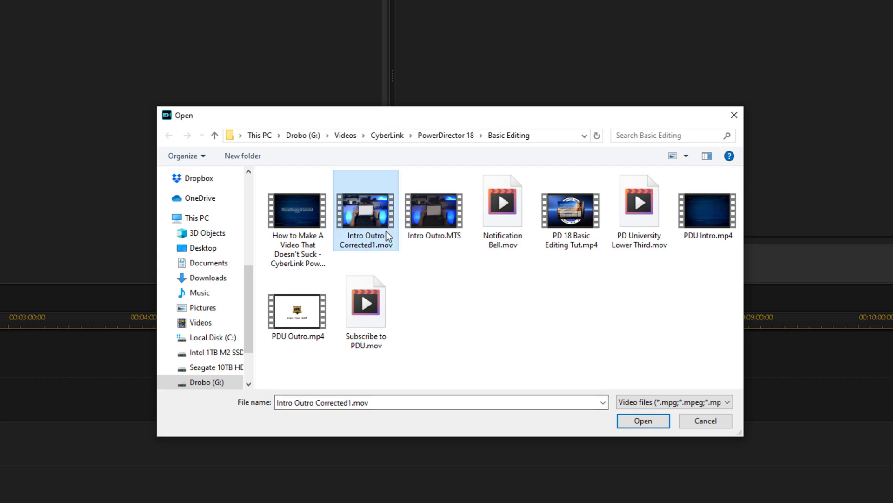
pyautogui.click(643, 420)
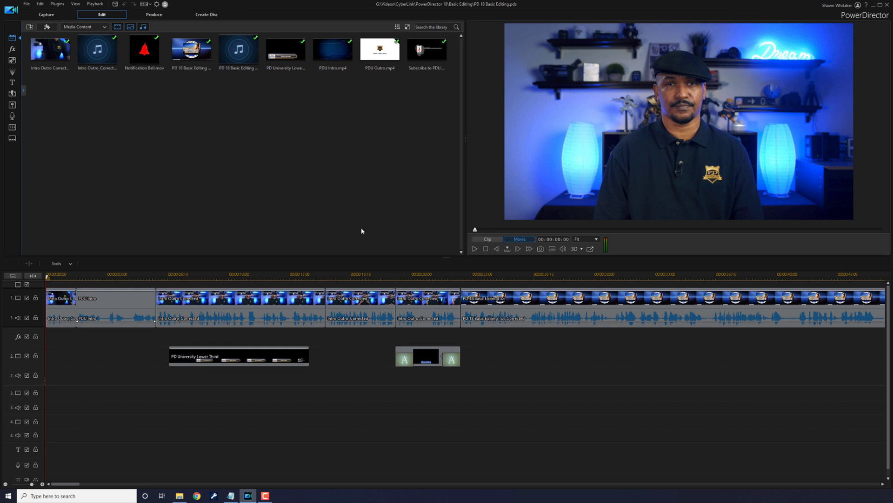
# Step: Delete all timeline clips with Ctrl+A and Delete, then Remove All Unused Content from Library
pyautogui.moveTo(180, 500)
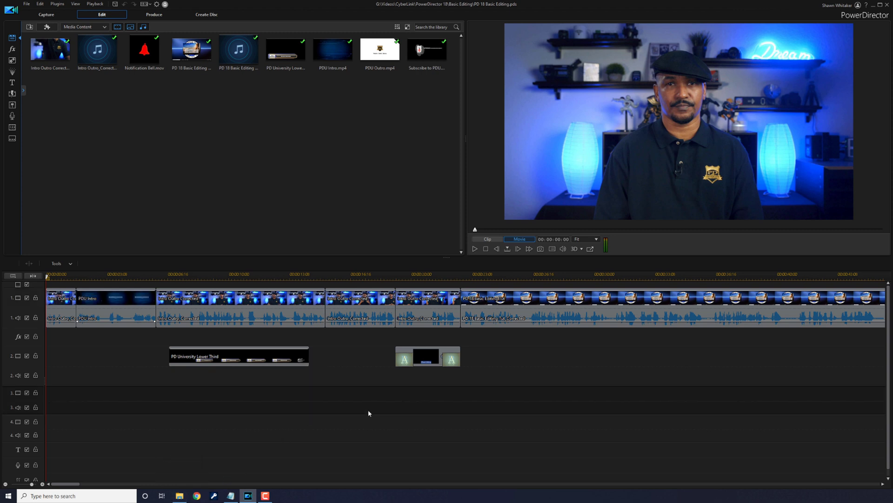
pyautogui.hotkey('ctrl', 'a')
pyautogui.press('Delete')
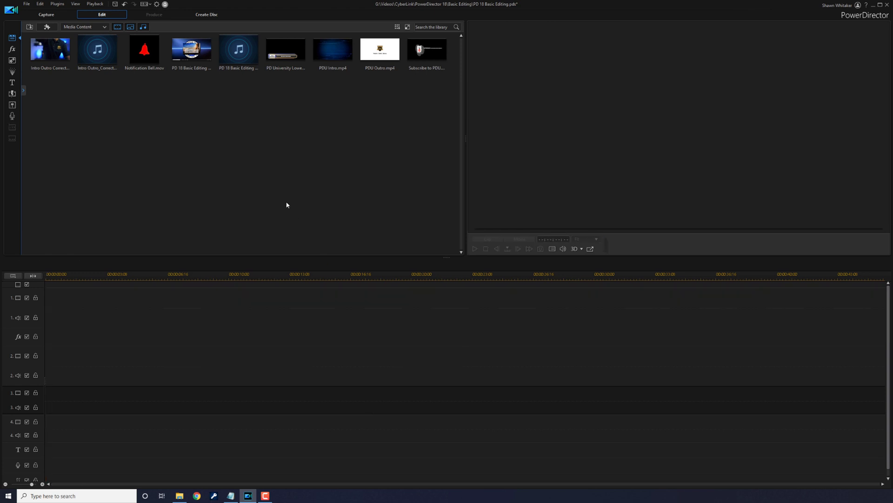
pyautogui.rightClick(287, 205)
pyautogui.click(321, 273)
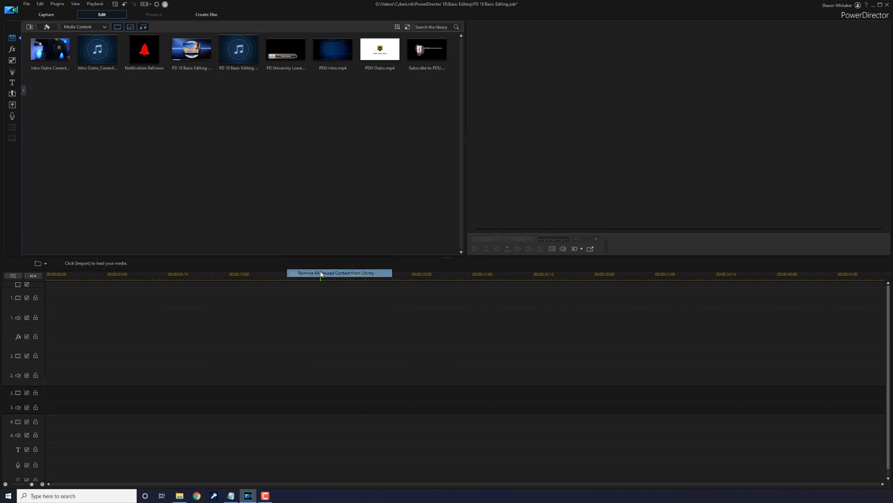
# Step: Rename the clip back to Intro Outro Corrected.mov and open PD 18 Basic Editing.pds
pyautogui.click(180, 495)
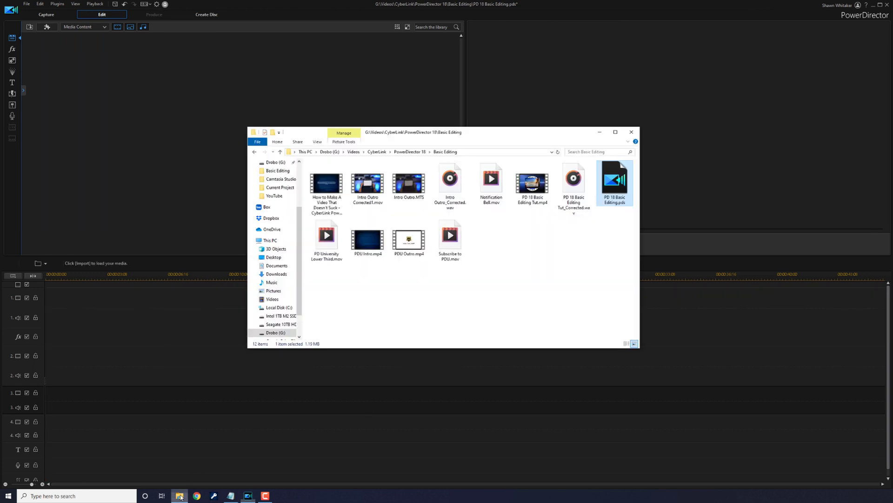
pyautogui.rightClick(375, 190)
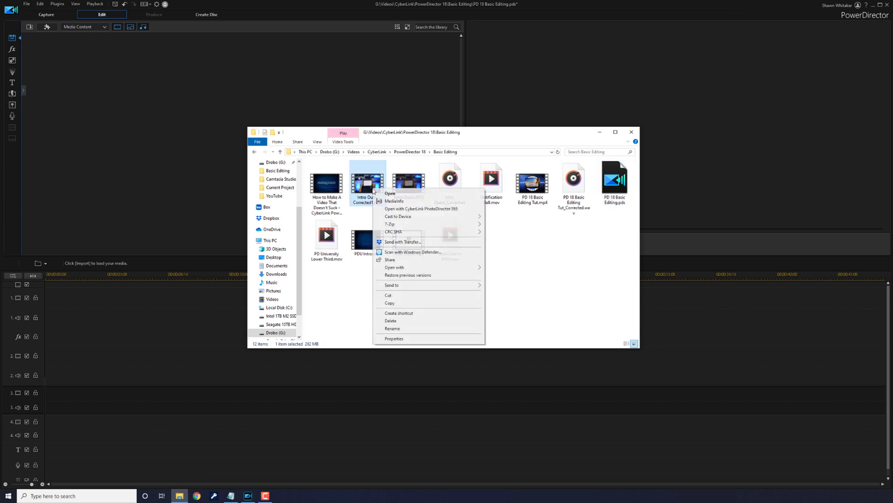
pyautogui.click(393, 328)
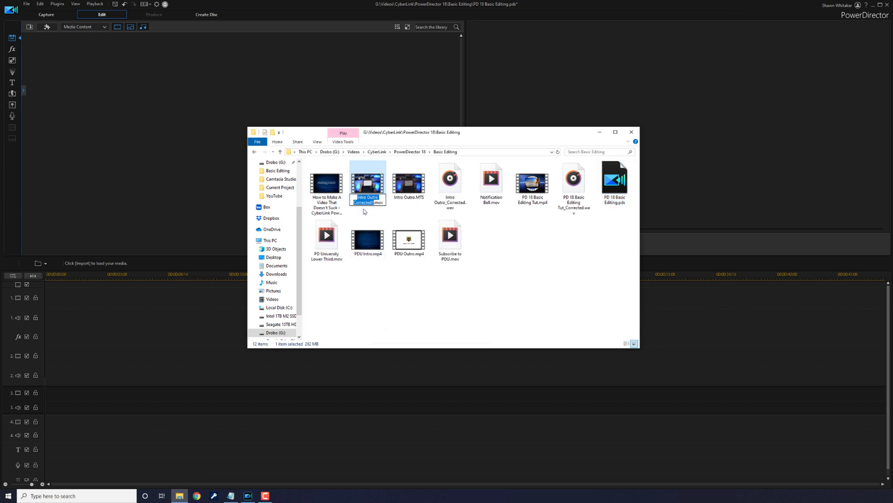
pyautogui.press('Right')
pyautogui.press('BackSpace')
pyautogui.click(440, 292)
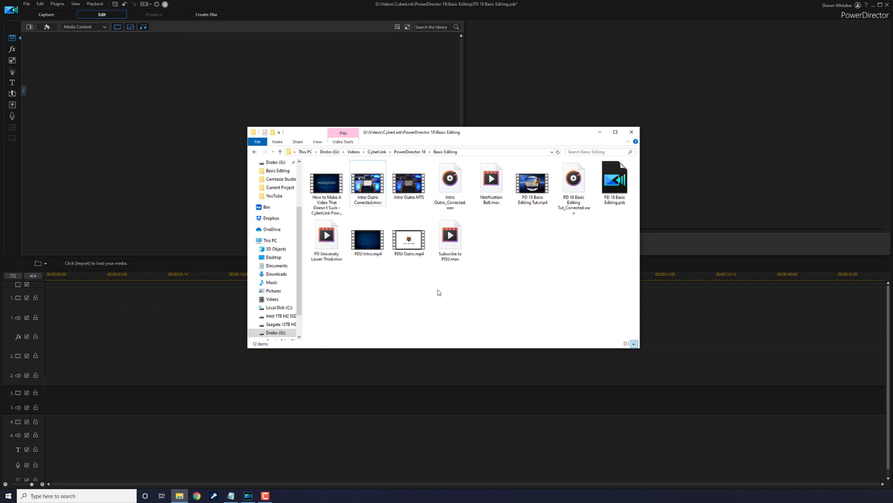
pyautogui.doubleClick(611, 184)
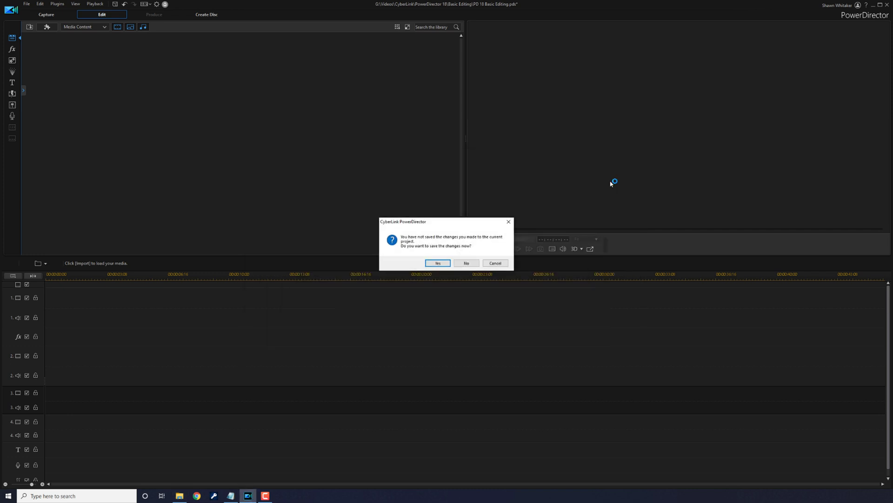
# Step: Discard the current project's changes so PD 18 Basic Editing loads, then focus its timeline
pyautogui.click(466, 263)
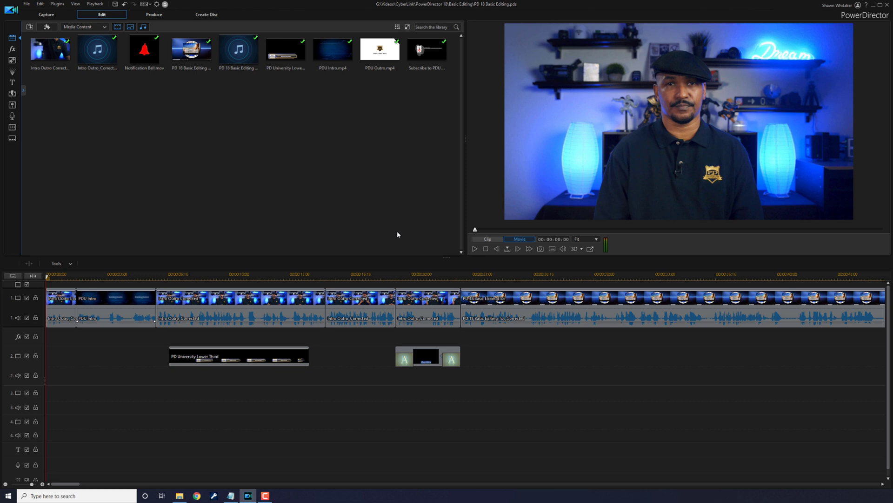
pyautogui.click(398, 399)
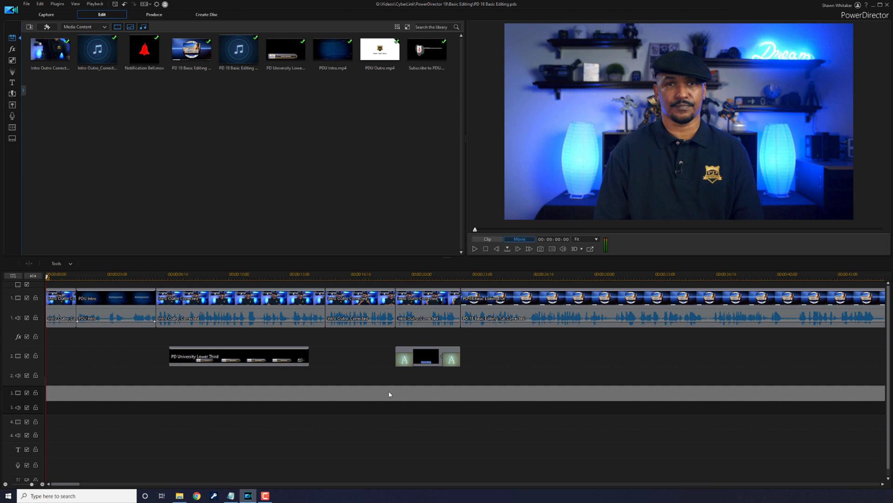
# Step: Delete all timeline clips, remove unused library media, and return to File Explorer
pyautogui.hotkey('ctrl', 'a')
pyautogui.press('Delete')
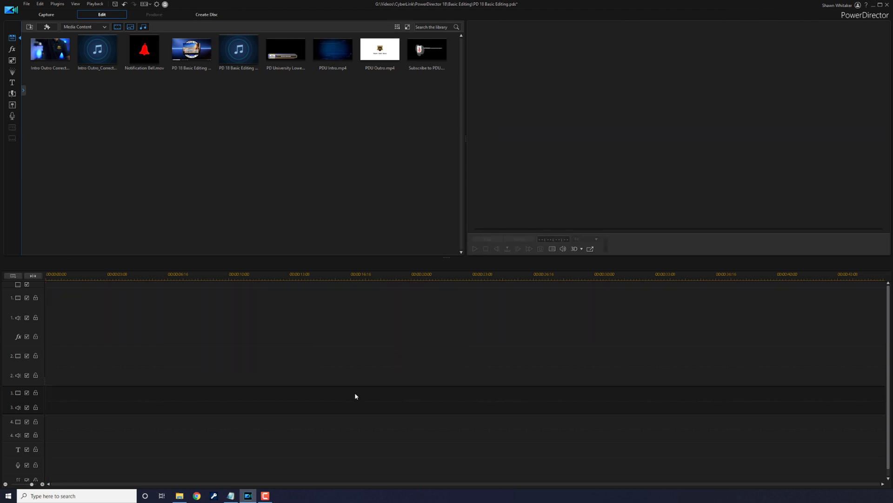
pyautogui.rightClick(327, 159)
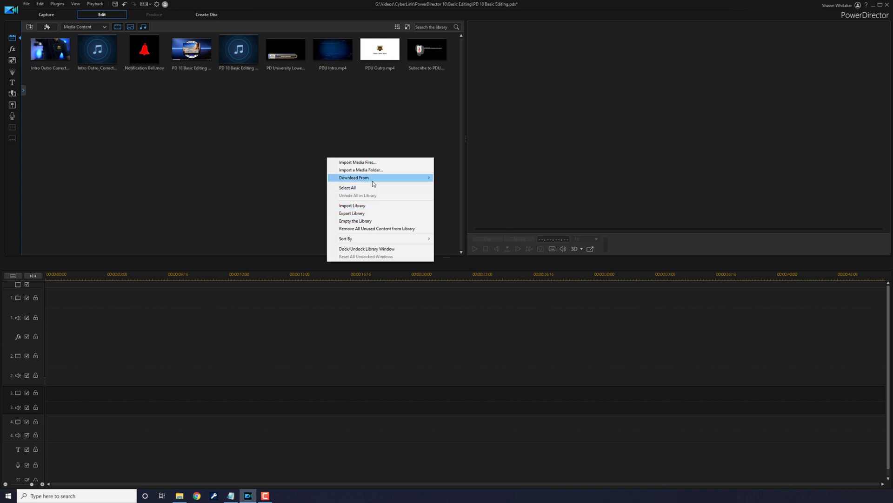
pyautogui.click(372, 228)
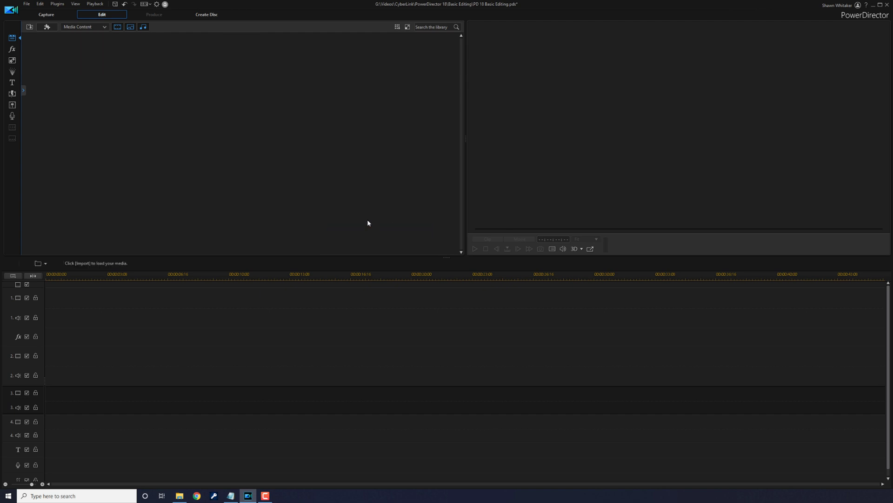
pyautogui.click(179, 495)
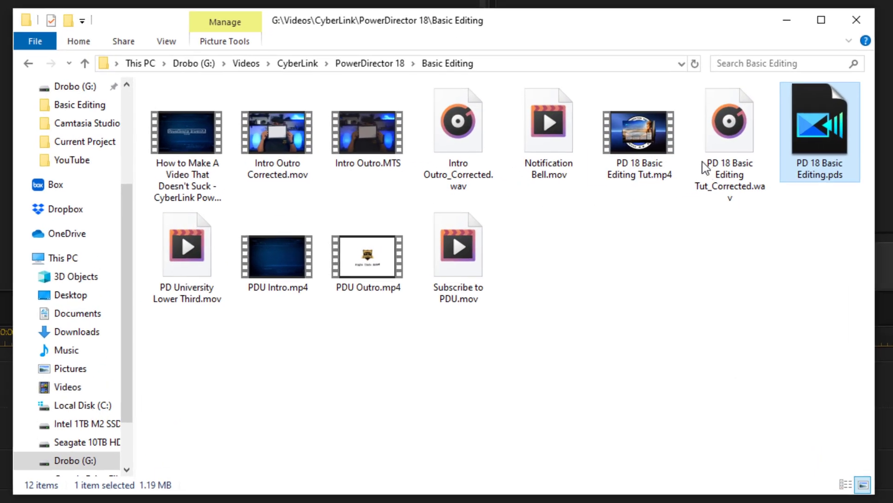
# Step: Cut Notification Bell.mov and paste it into the PowerDirector 18 folder
pyautogui.click(564, 116)
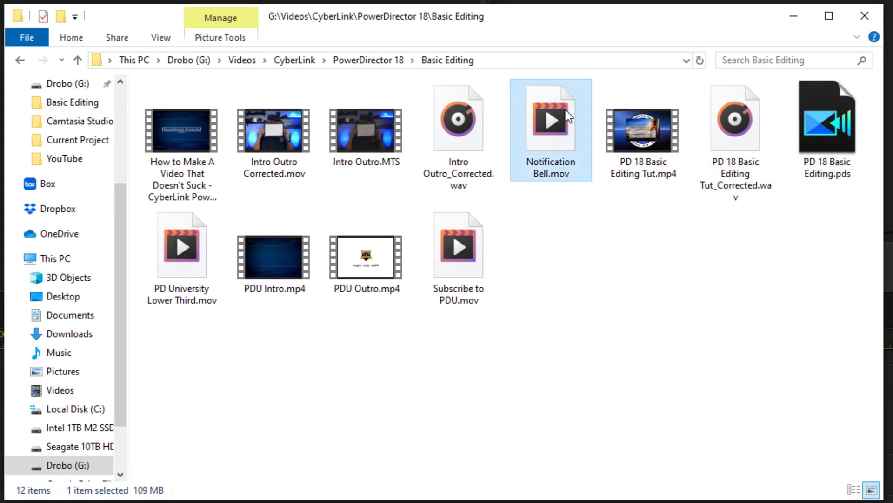
pyautogui.rightClick(548, 131)
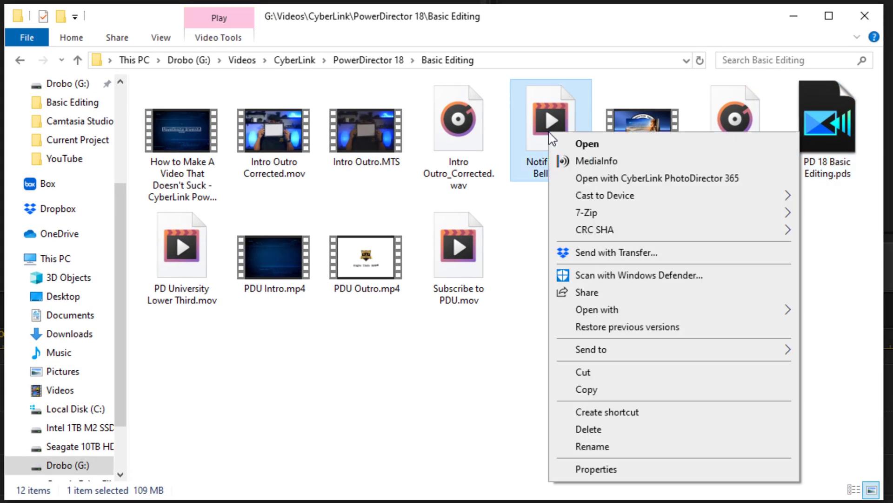
pyautogui.click(584, 372)
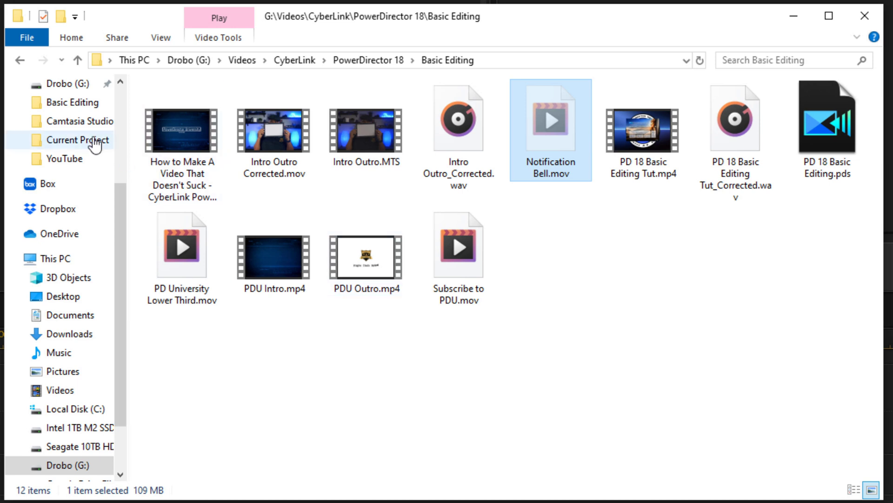
pyautogui.click(19, 61)
pyautogui.rightClick(630, 320)
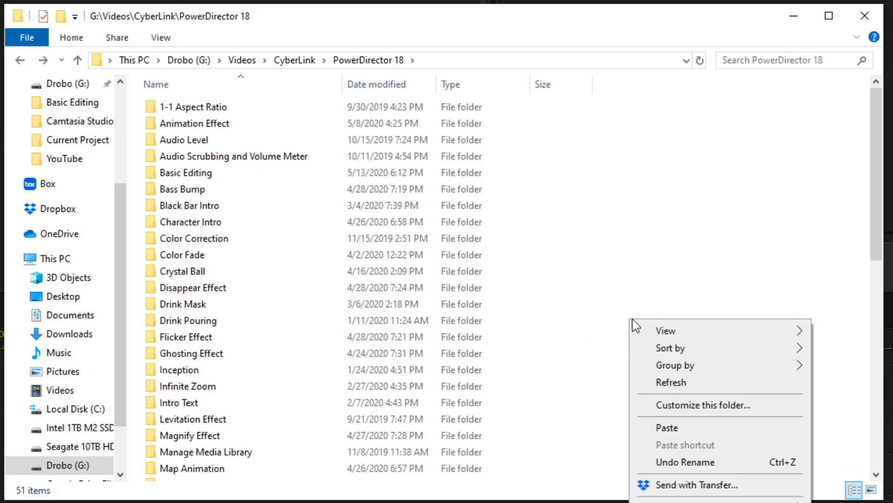
pyautogui.click(667, 429)
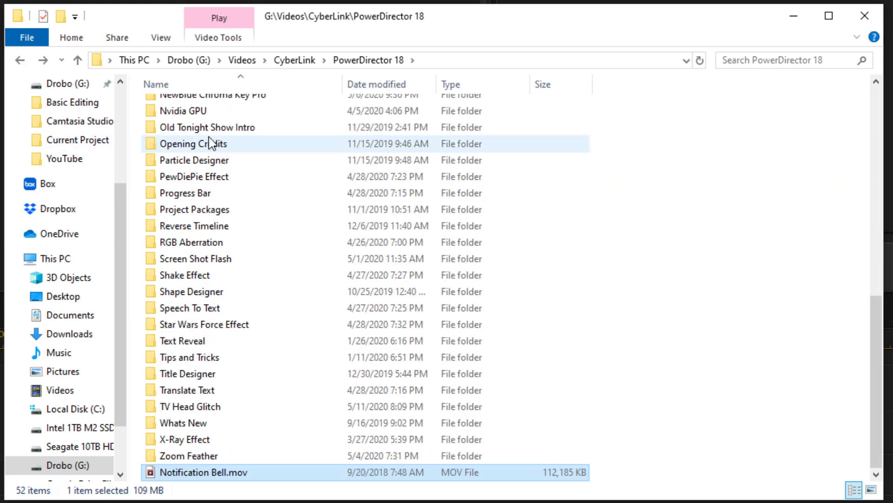
# Step: Open PD 18 Basic Editing.pds from the Basic Editing folder
pyautogui.scroll(10, 249, 200)
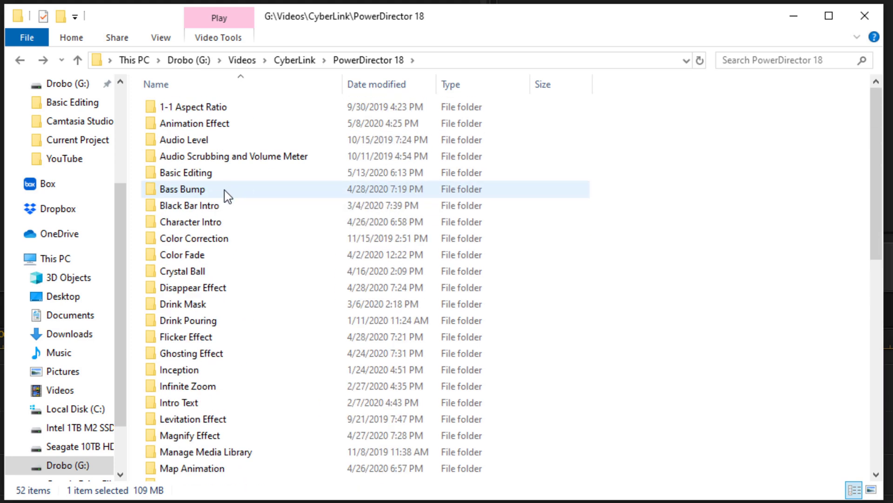
pyautogui.doubleClick(209, 176)
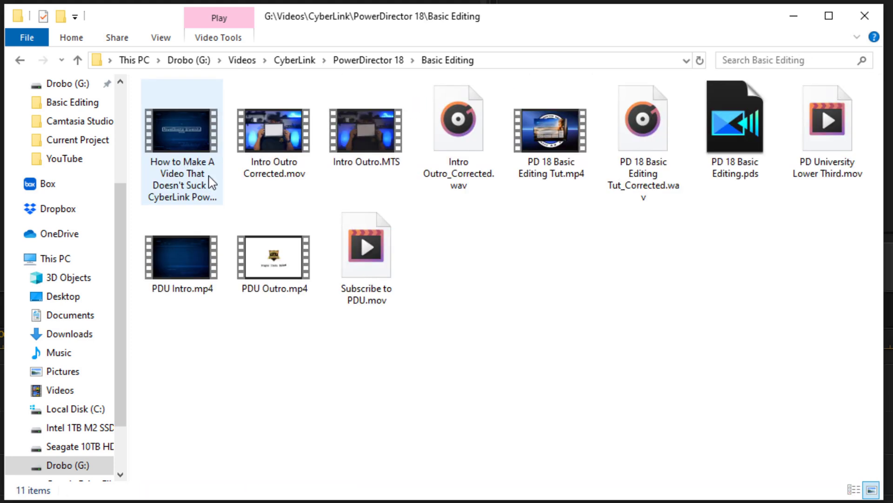
pyautogui.doubleClick(738, 113)
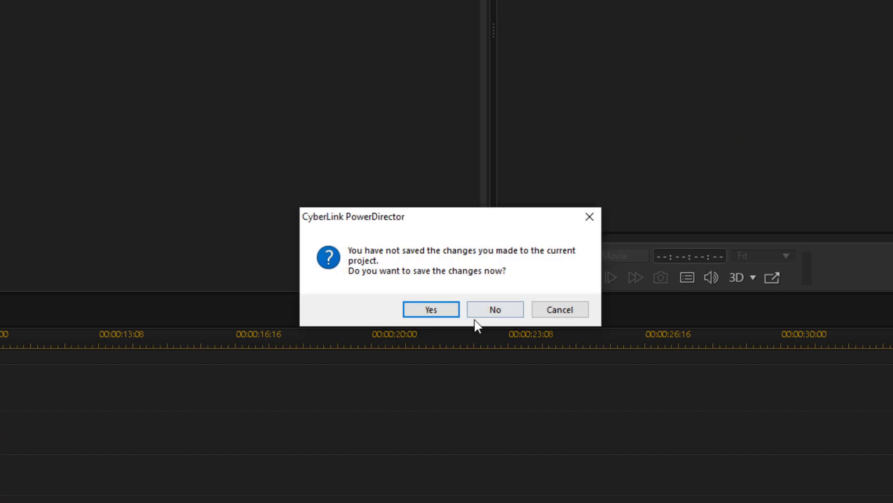
# Step: Decline saving, then relink Notification Bell.mov from the PowerDirector 18 folder
pyautogui.click(490, 311)
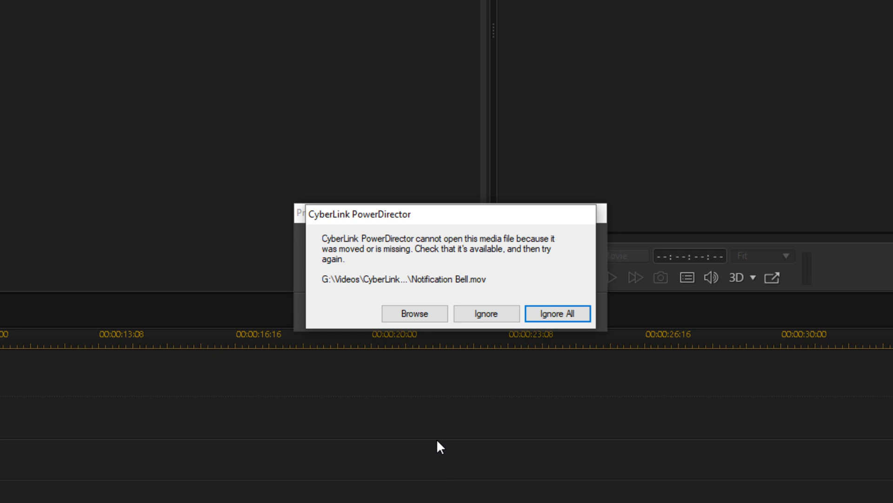
pyautogui.click(412, 314)
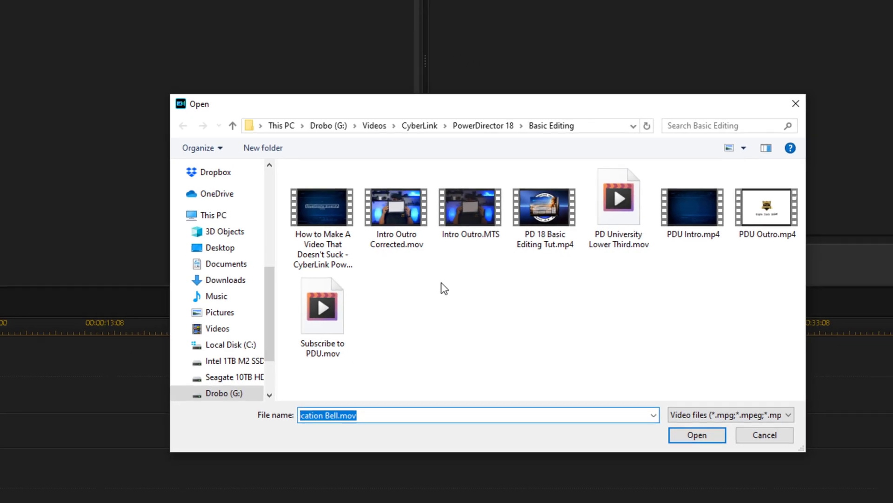
pyautogui.click(451, 136)
pyautogui.scroll(-15, 493, 327)
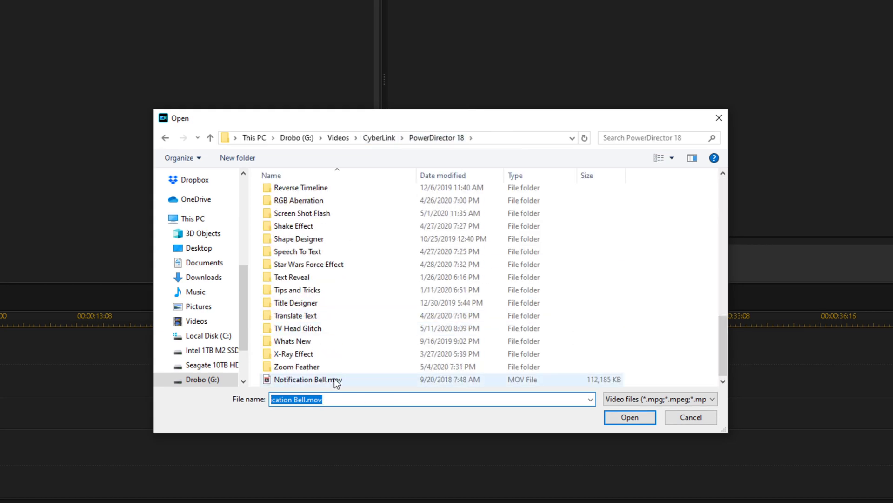
pyautogui.doubleClick(326, 380)
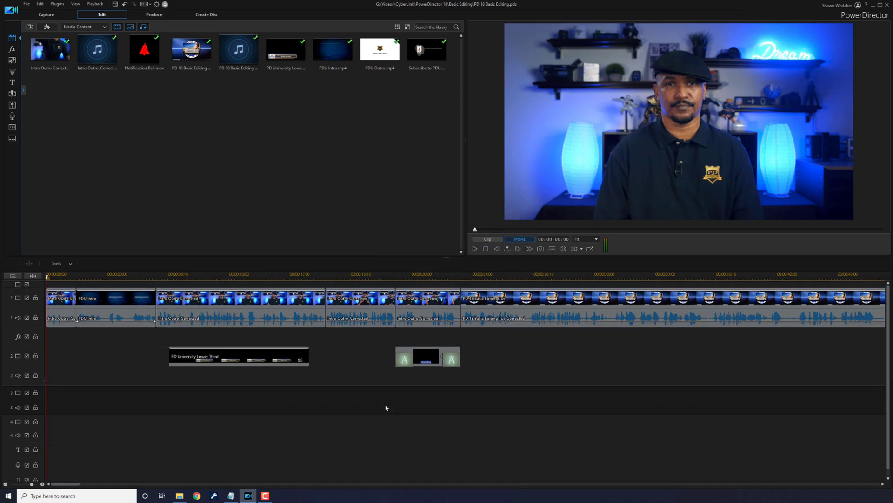
# Step: Delete every timeline clip with Ctrl+A and Delete, then bring up the library's media options
pyautogui.hotkey('ctrl', 'a')
pyautogui.press('Delete')
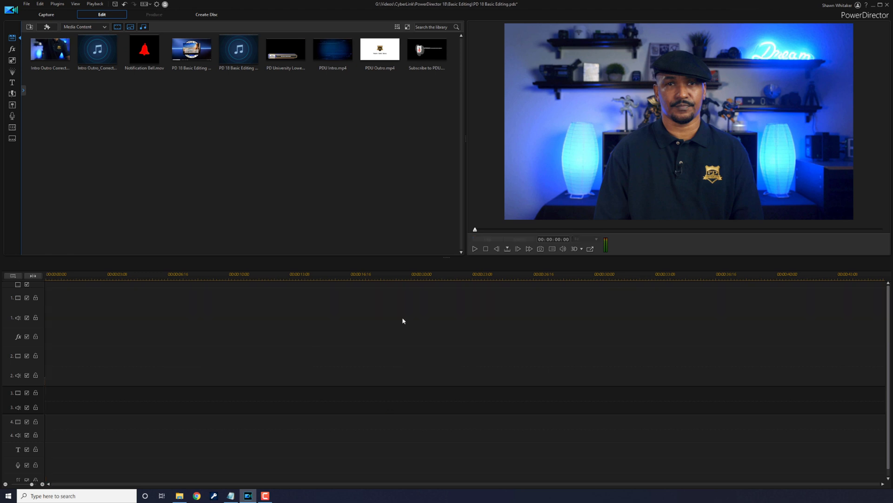
pyautogui.rightClick(299, 110)
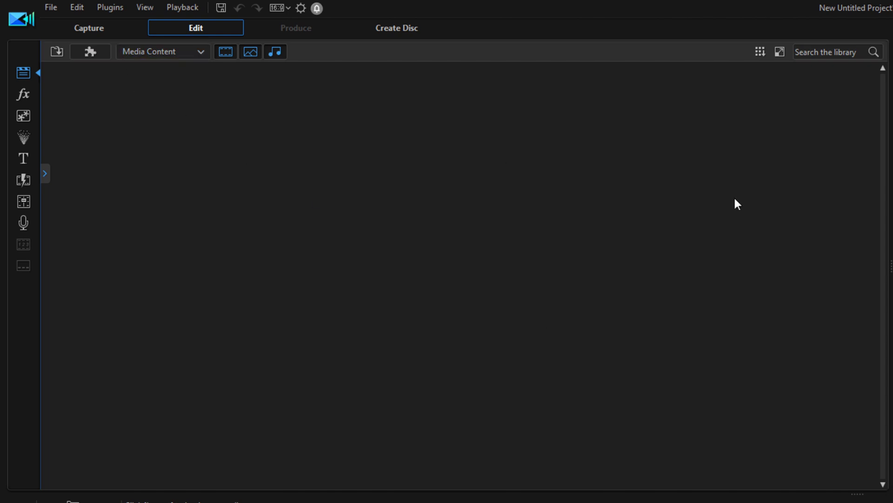
pyautogui.click(52, 11)
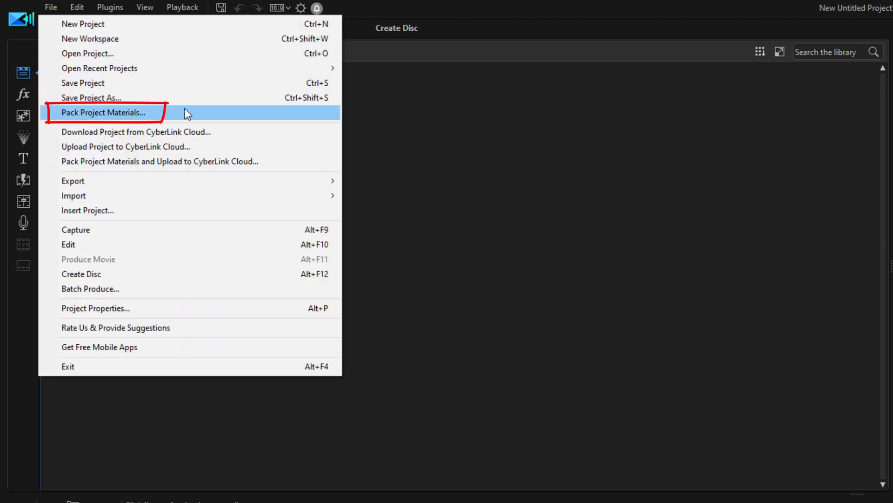
pyautogui.click(538, 208)
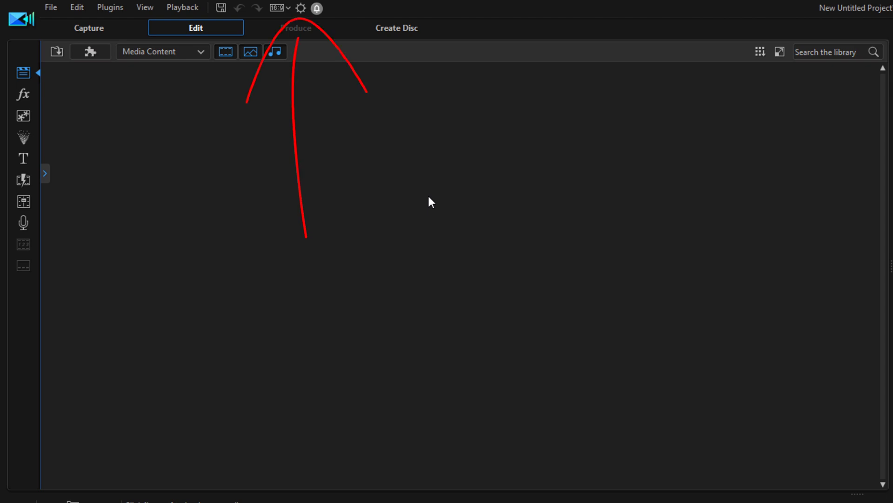
# Step: Keep Preferences' project auto-save interval at 5 minutes and accept the settings
pyautogui.click(301, 9)
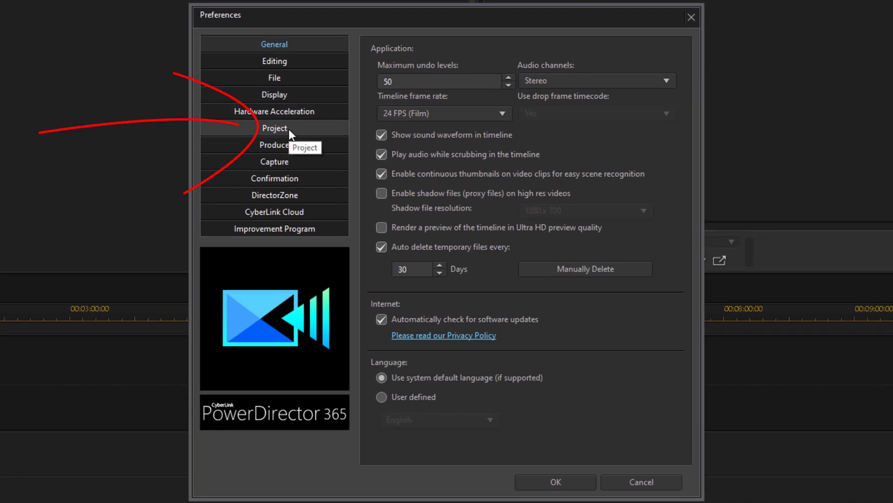
pyautogui.click(289, 130)
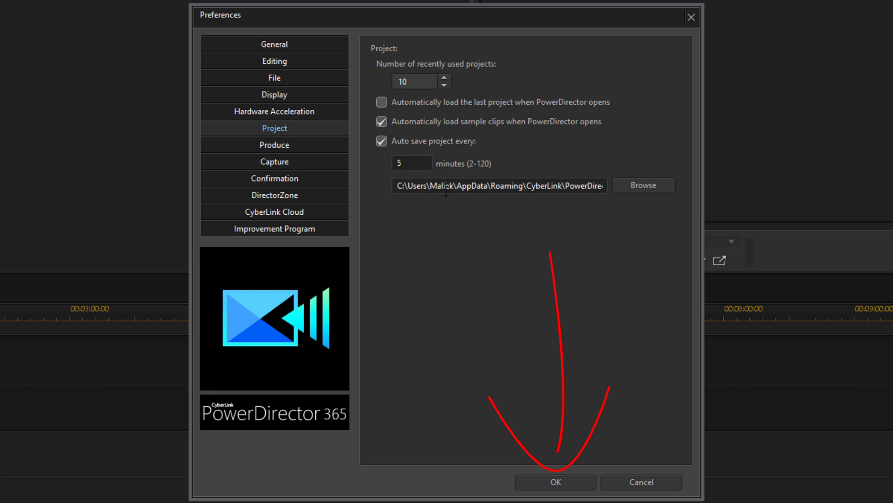
pyautogui.click(540, 481)
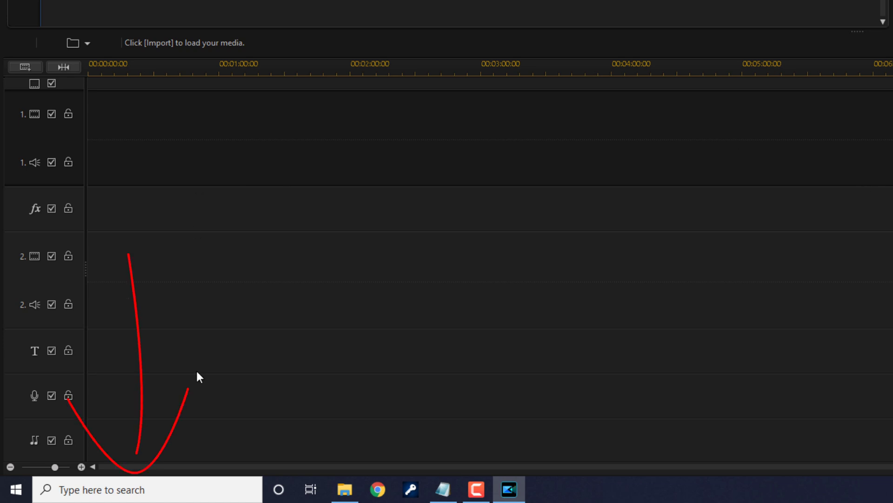
# Step: Search Windows for 'hidden', enable 'Show hidden files, folders, and drives', then close Settings
pyautogui.click(106, 488)
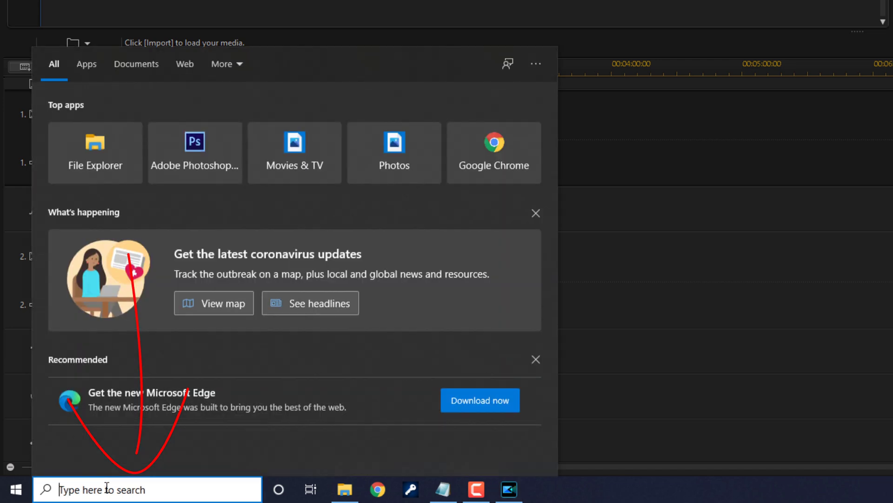
pyautogui.write('hidden')
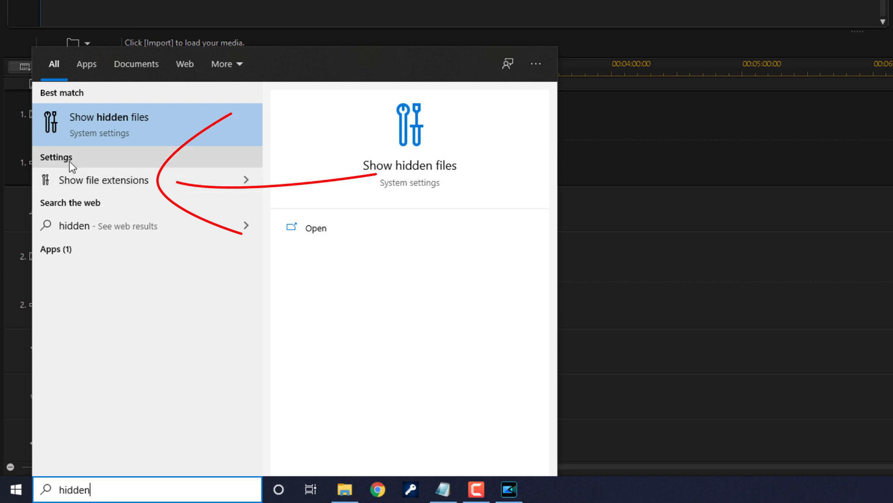
pyautogui.click(121, 185)
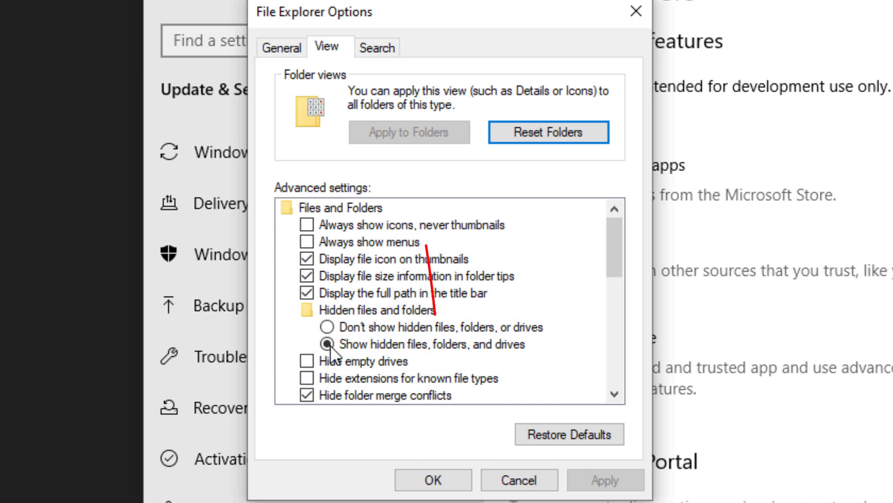
pyautogui.click(419, 479)
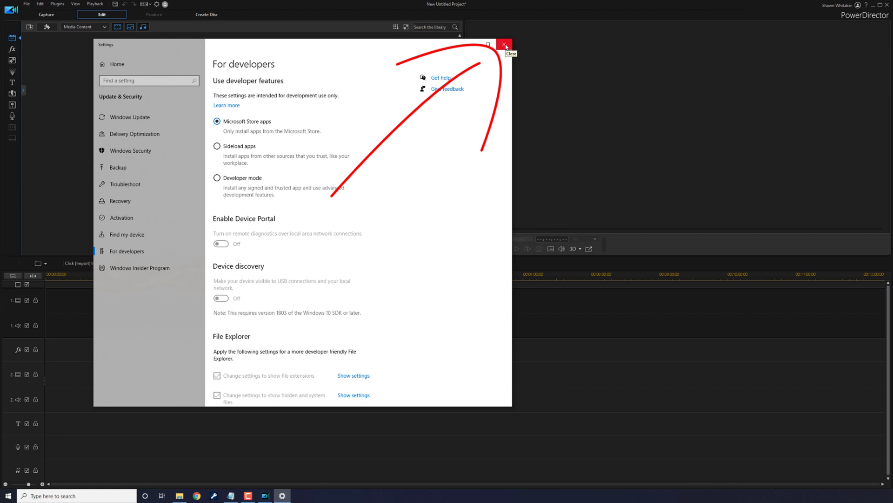
pyautogui.click(505, 45)
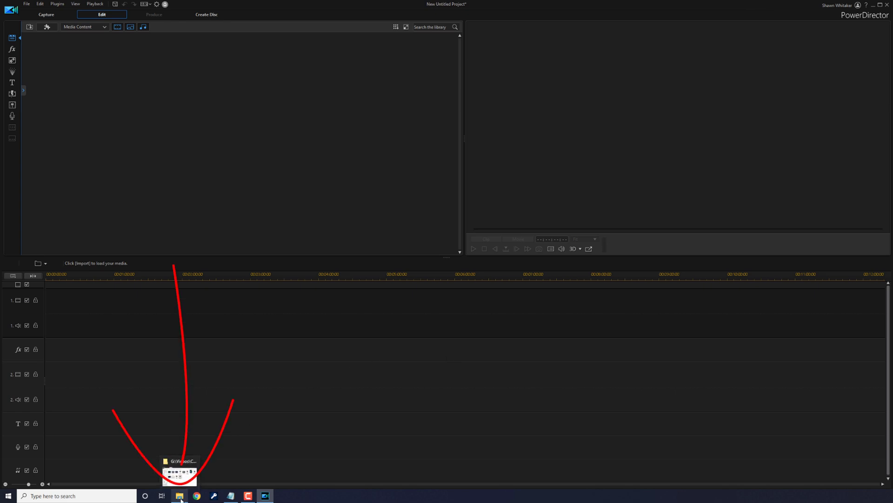
# Step: In File Explorer, browse from Local Disk (C:) through Users to the user's AppData\Roaming folder
pyautogui.click(219, 453)
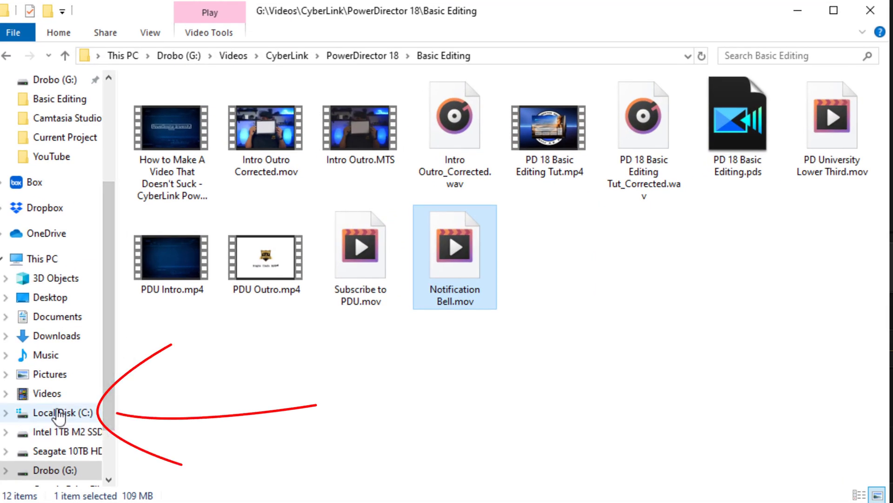
pyautogui.click(57, 412)
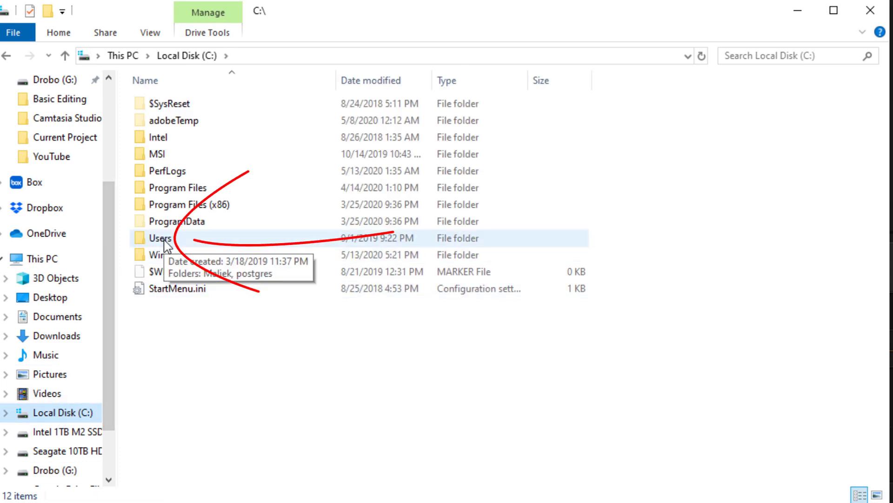
pyautogui.doubleClick(164, 238)
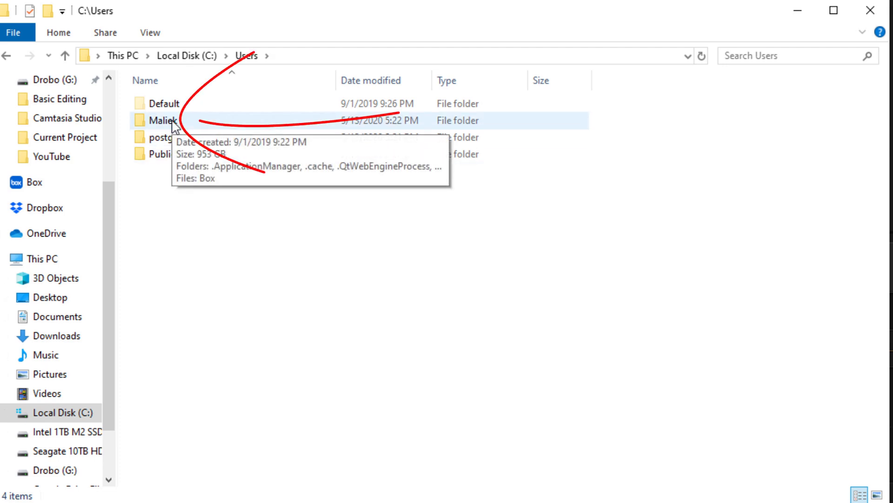
pyautogui.doubleClick(173, 121)
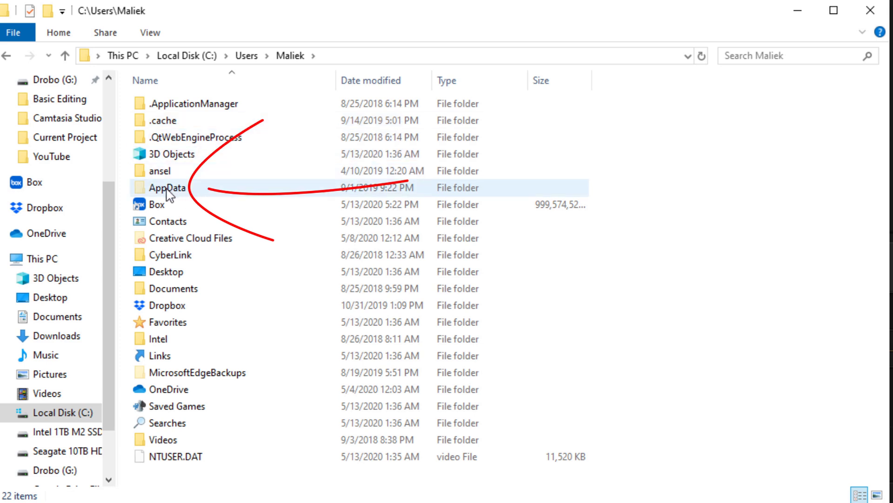
pyautogui.doubleClick(207, 194)
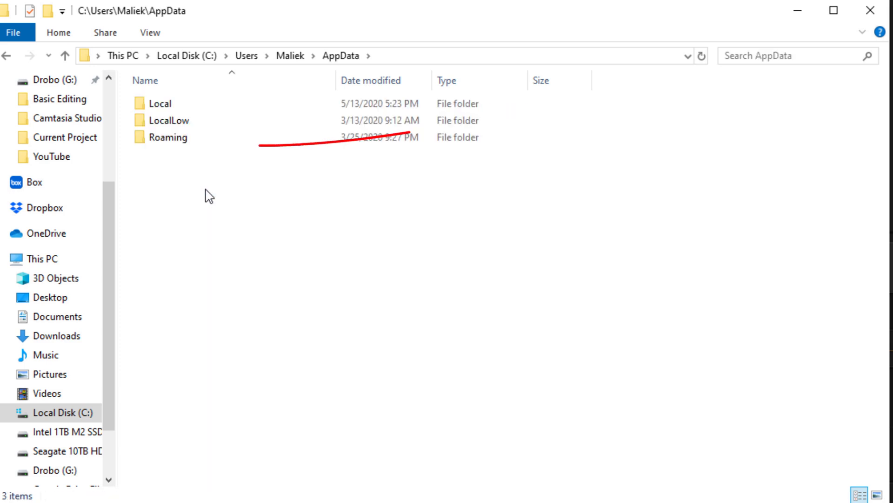
pyautogui.doubleClick(173, 148)
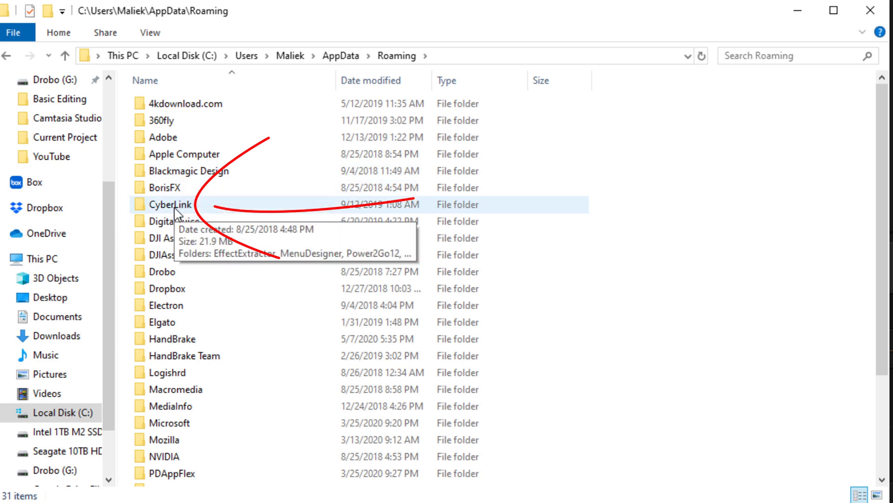
# Step: Go into CyberLink\PowerDirector\18.0\Cache\AutoSave and open the Basic Editing auto-save project
pyautogui.doubleClick(176, 210)
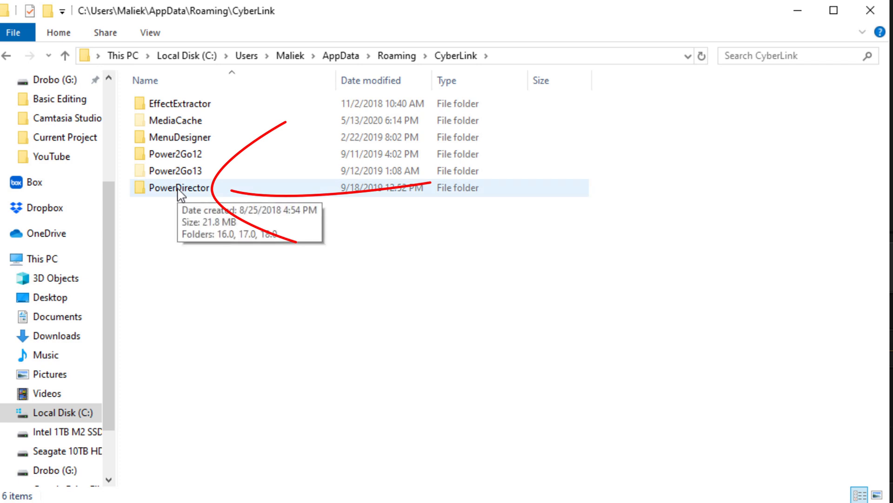
pyautogui.doubleClick(180, 191)
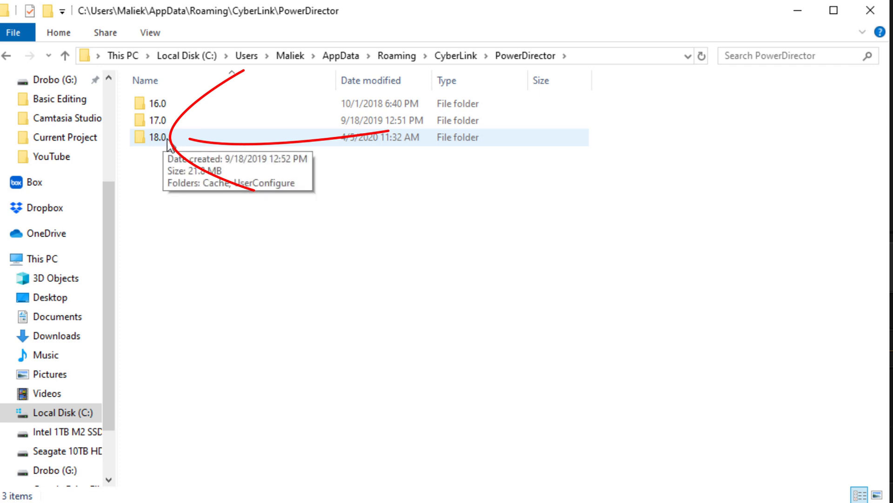
pyautogui.doubleClick(167, 139)
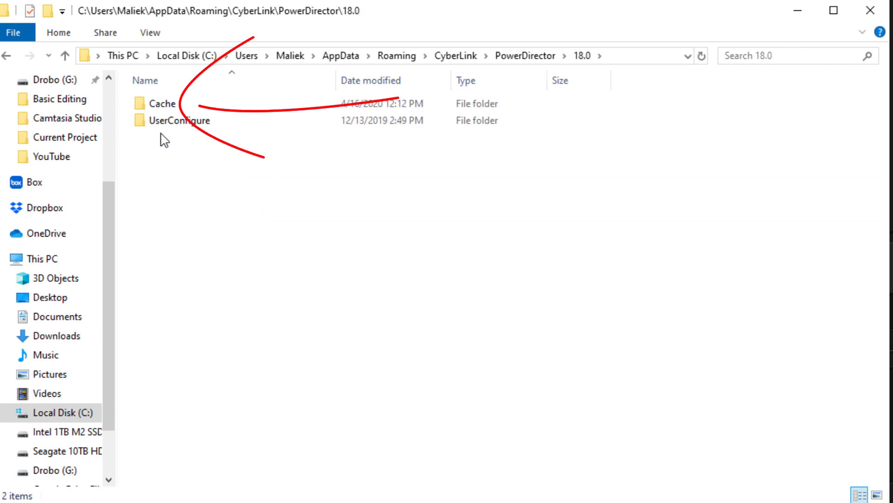
pyautogui.doubleClick(162, 104)
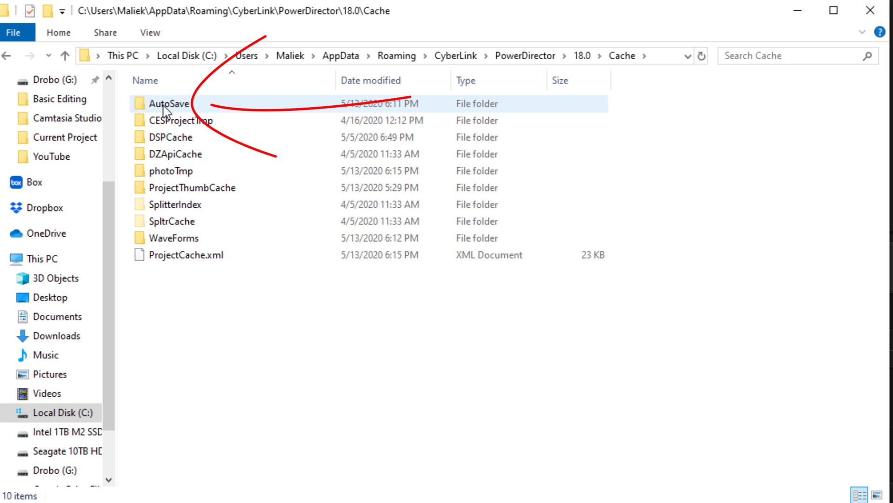
pyautogui.doubleClick(164, 104)
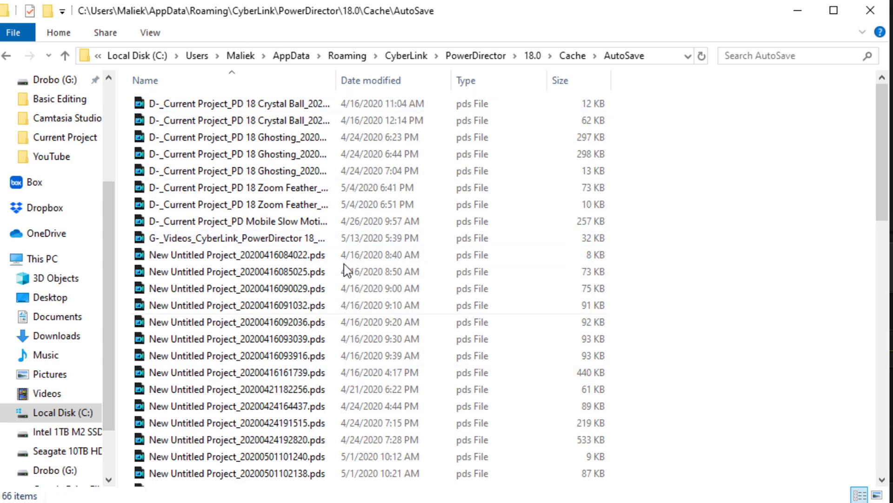
pyautogui.scroll(-14, 378, 316)
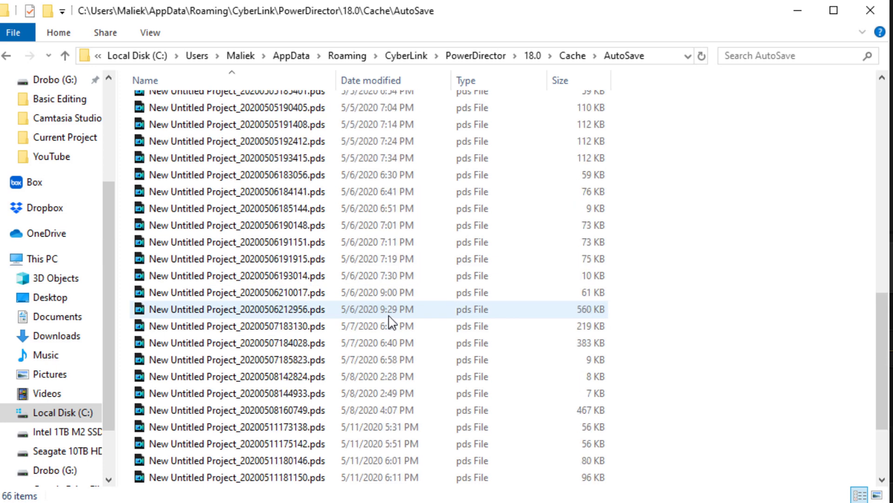
pyautogui.scroll(14, 389, 317)
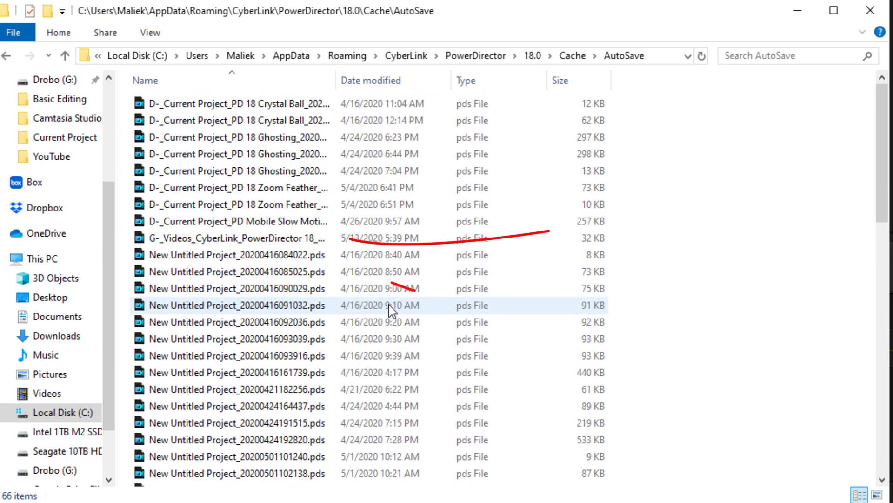
pyautogui.doubleClick(280, 239)
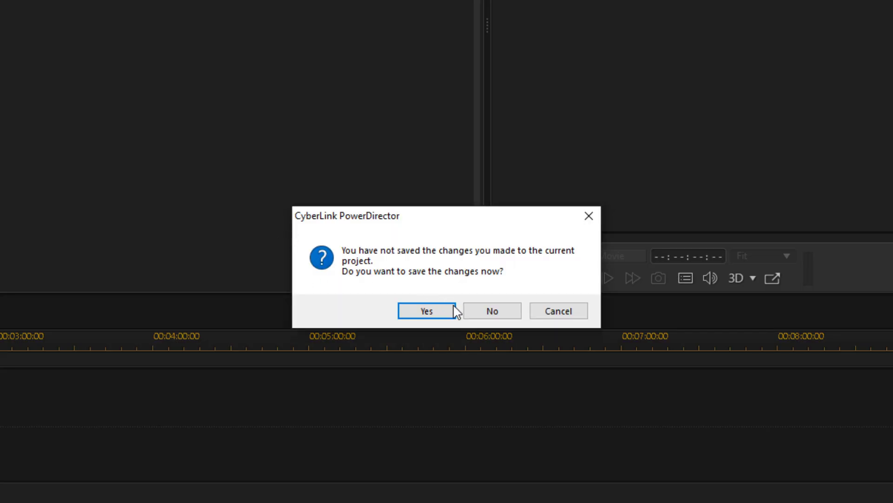
# Step: Decline saving the untitled project so the Basic Editing auto-save loads
pyautogui.click(489, 309)
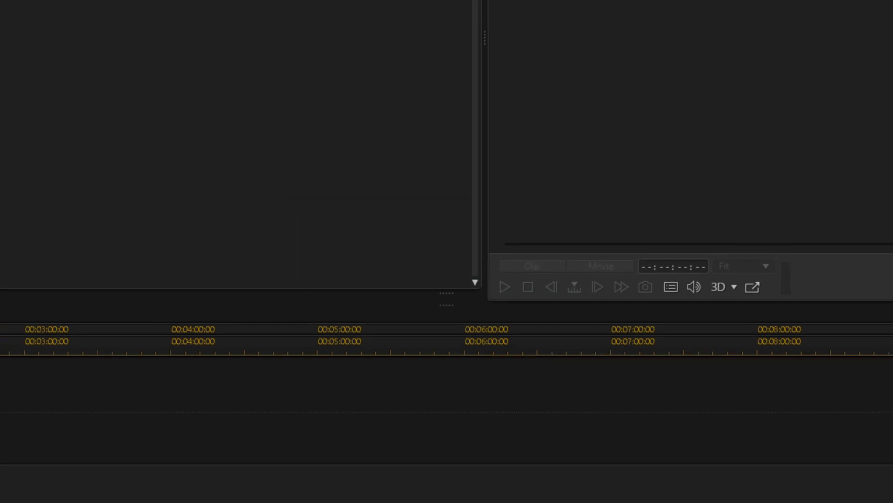